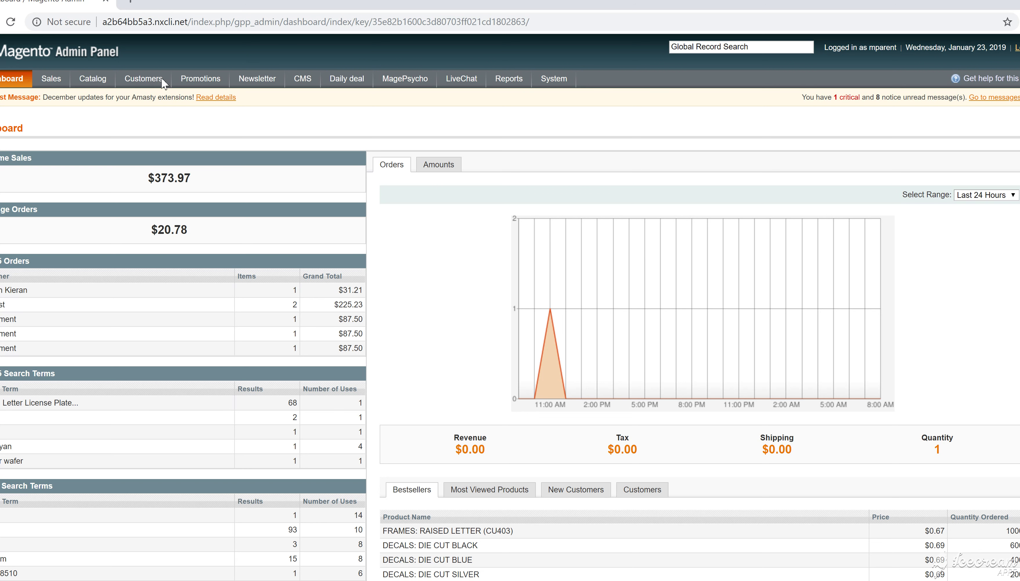
Go to Catalog > Attributes > Manage Attributes and open the Color attribute.
{"action": "mouse_move", "coordinate": [60, 80]}
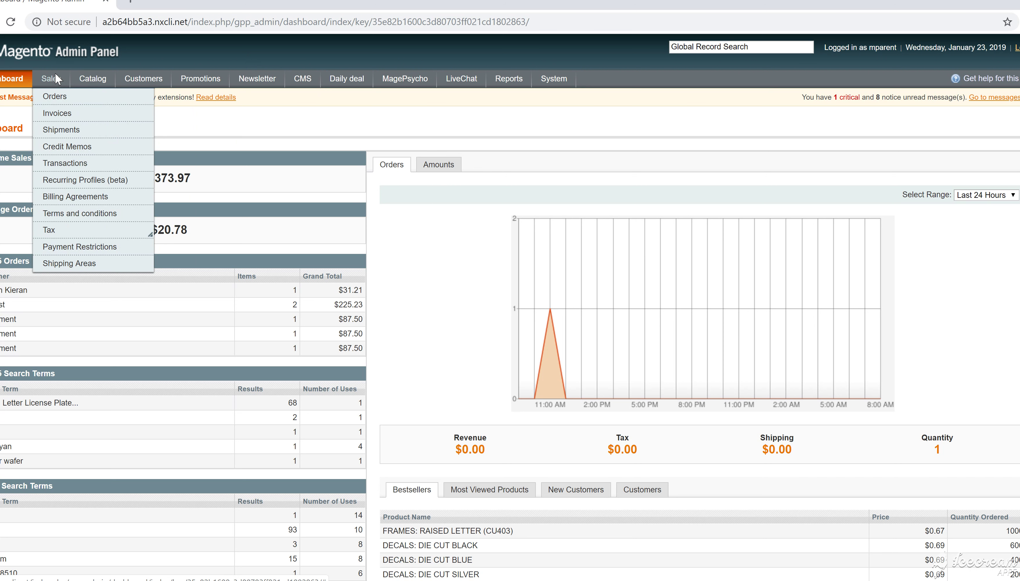
{"action": "mouse_move", "coordinate": [96, 81]}
{"action": "mouse_move", "coordinate": [104, 134]}
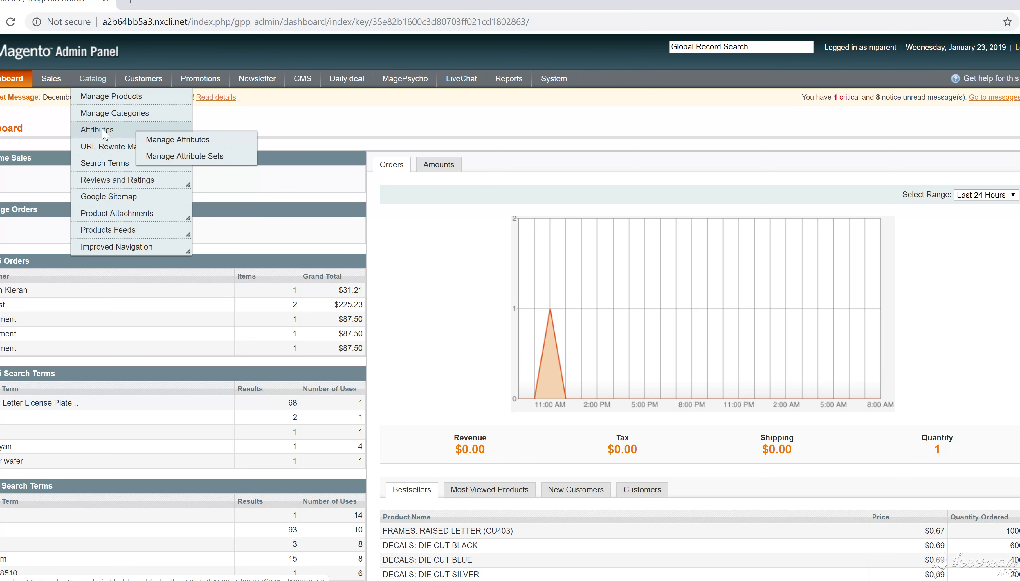
{"action": "left_click", "coordinate": [180, 141]}
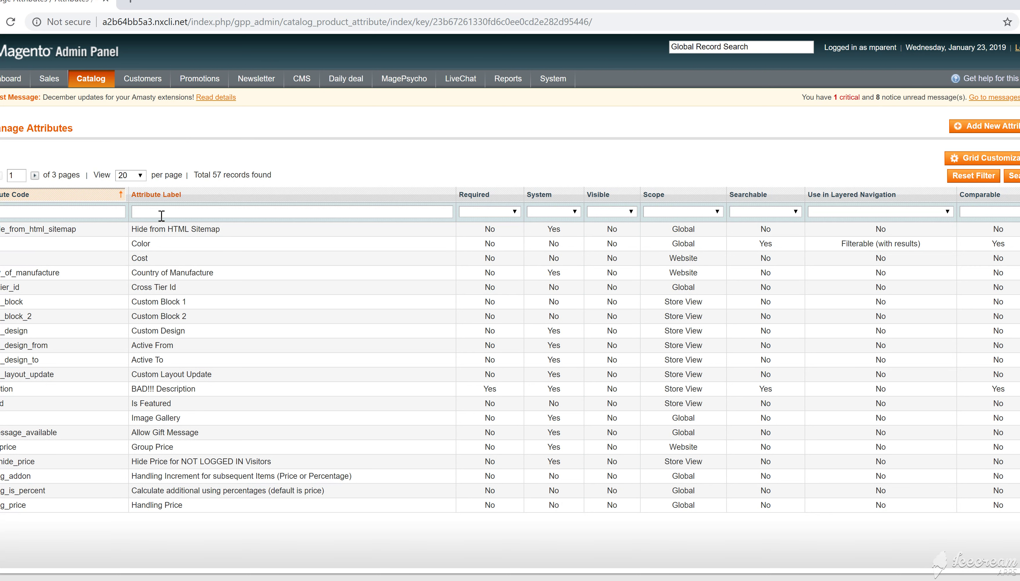
{"action": "left_click", "coordinate": [139, 248]}
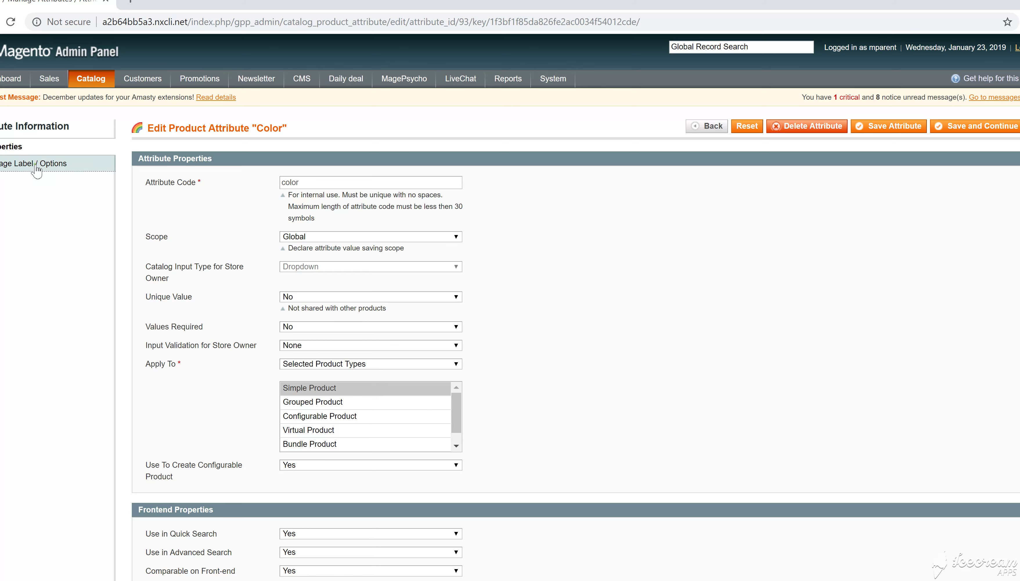
Review Color's six option values, remove the two added empty rows, then view its Properties.
{"action": "left_click", "coordinate": [36, 166]}
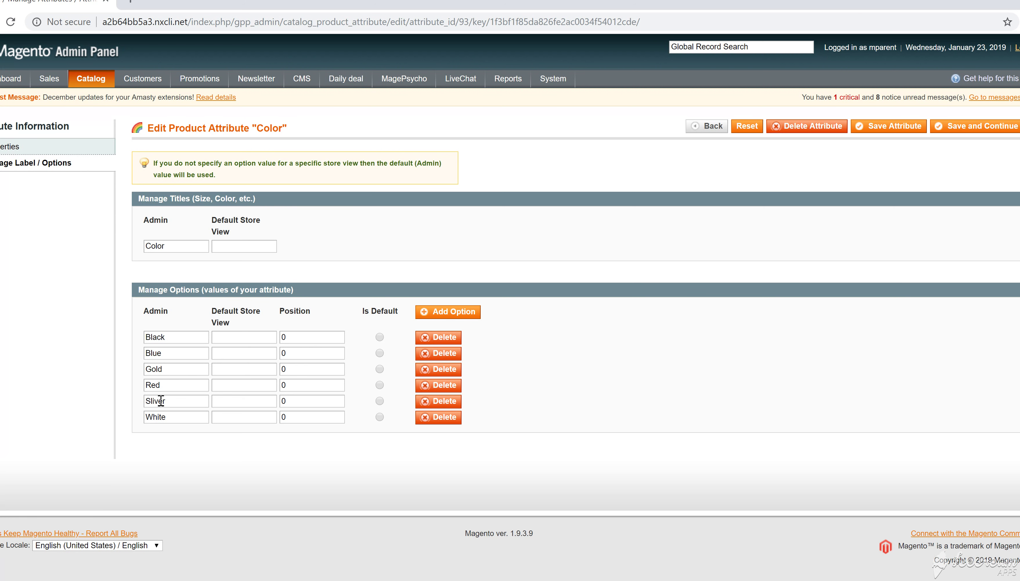
{"action": "left_click", "coordinate": [421, 318]}
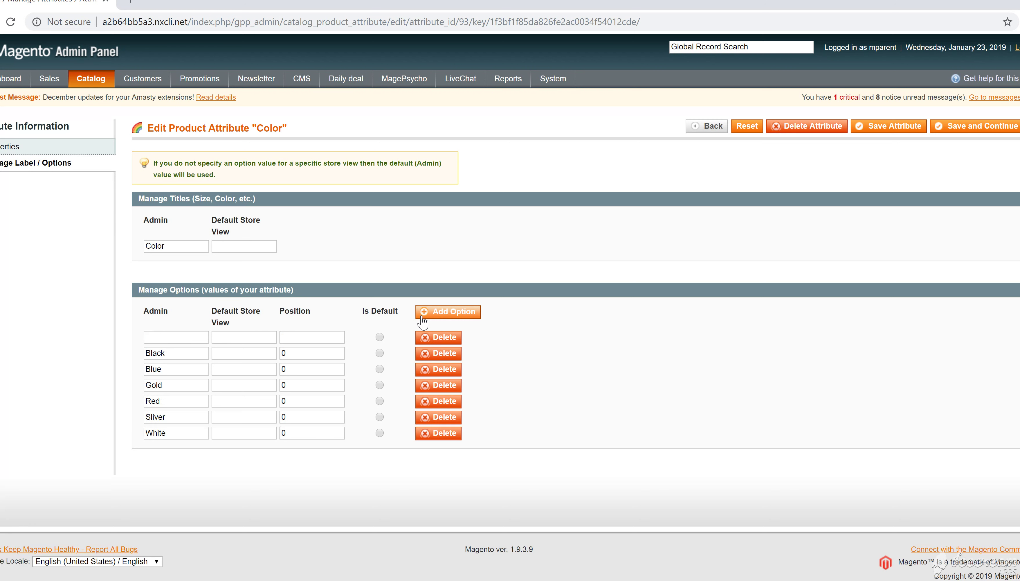
{"action": "left_click", "coordinate": [421, 318]}
{"action": "left_click", "coordinate": [426, 340]}
{"action": "left_click", "coordinate": [426, 341]}
{"action": "left_click", "coordinate": [32, 150]}
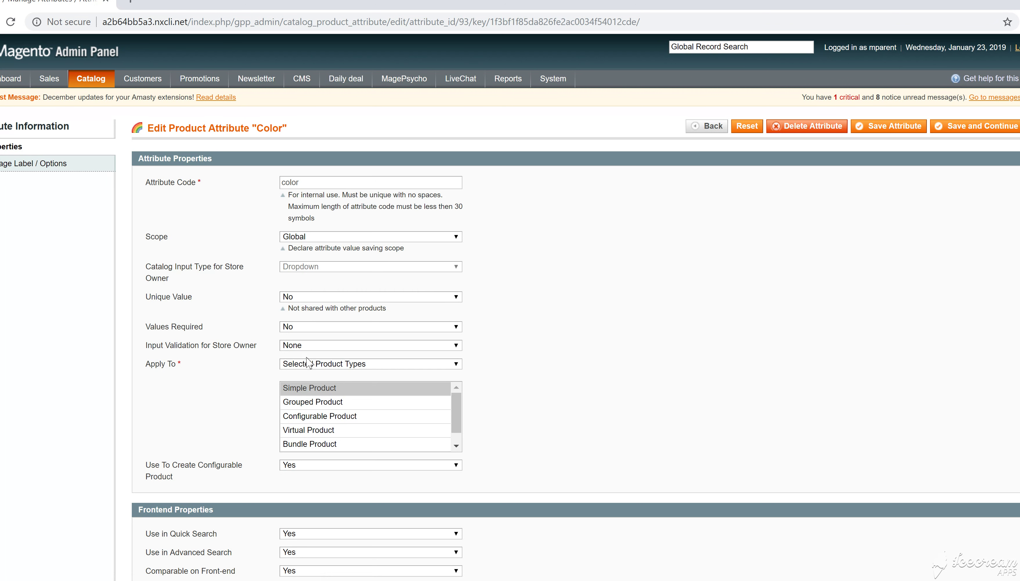
{"action": "left_click", "coordinate": [300, 365]}
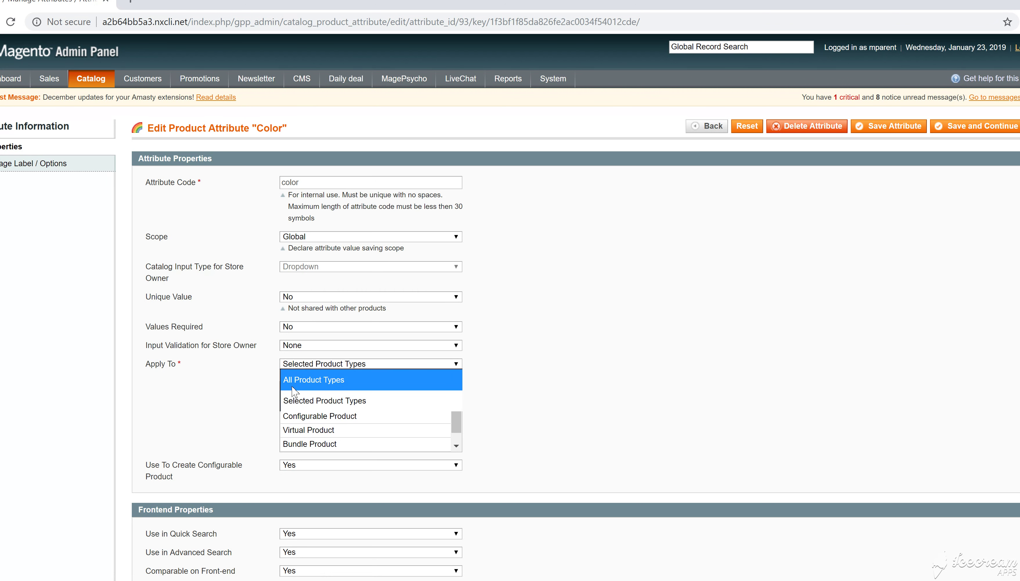
{"action": "left_click", "coordinate": [259, 378]}
{"action": "scroll", "coordinate": [259, 379], "scroll_direction": "down", "scroll_amount": 4}
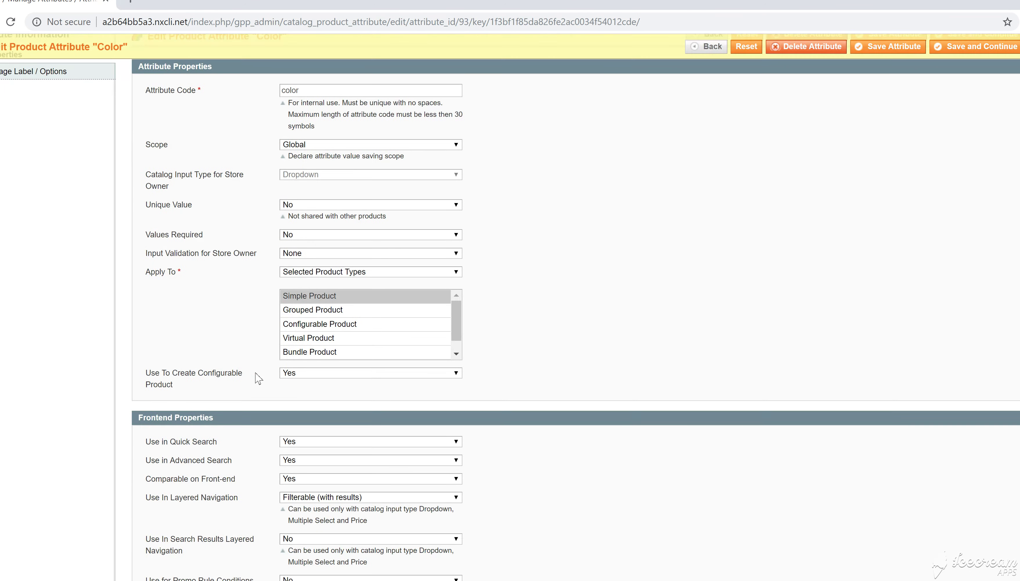
{"action": "scroll", "coordinate": [258, 379], "scroll_direction": "down", "scroll_amount": 1}
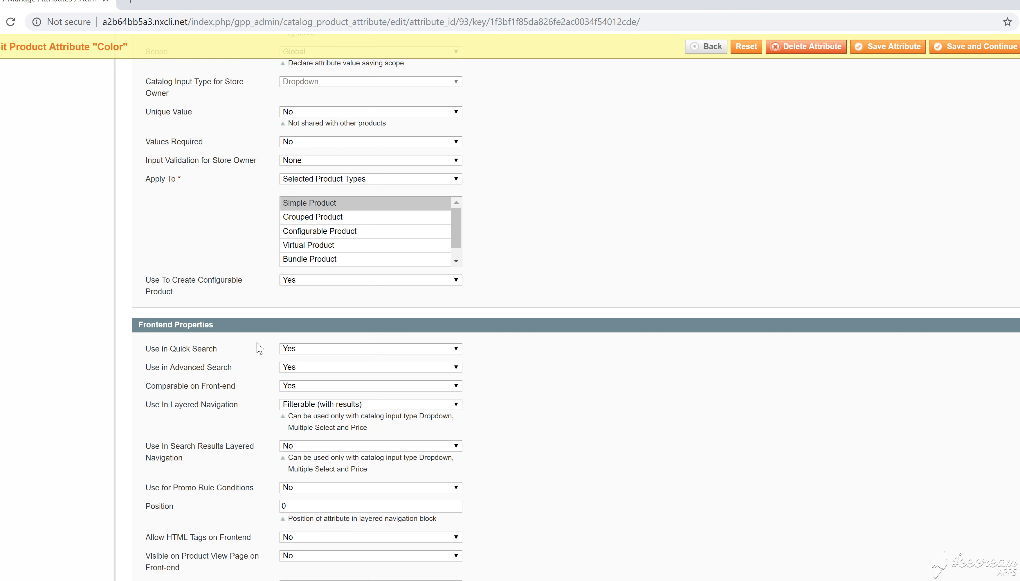
{"action": "scroll", "coordinate": [259, 348], "scroll_direction": "up", "scroll_amount": 5}
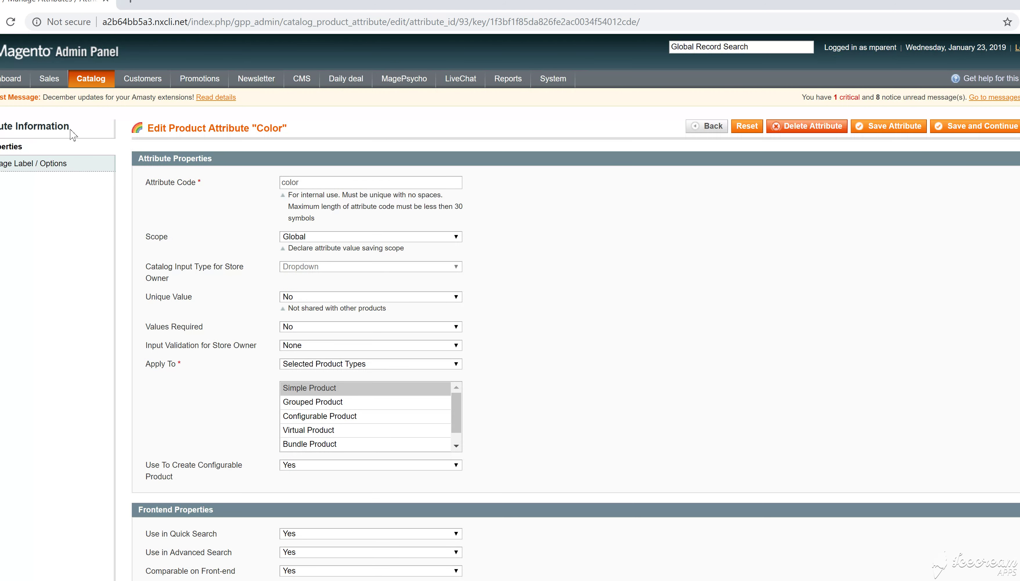
{"action": "mouse_move", "coordinate": [98, 81]}
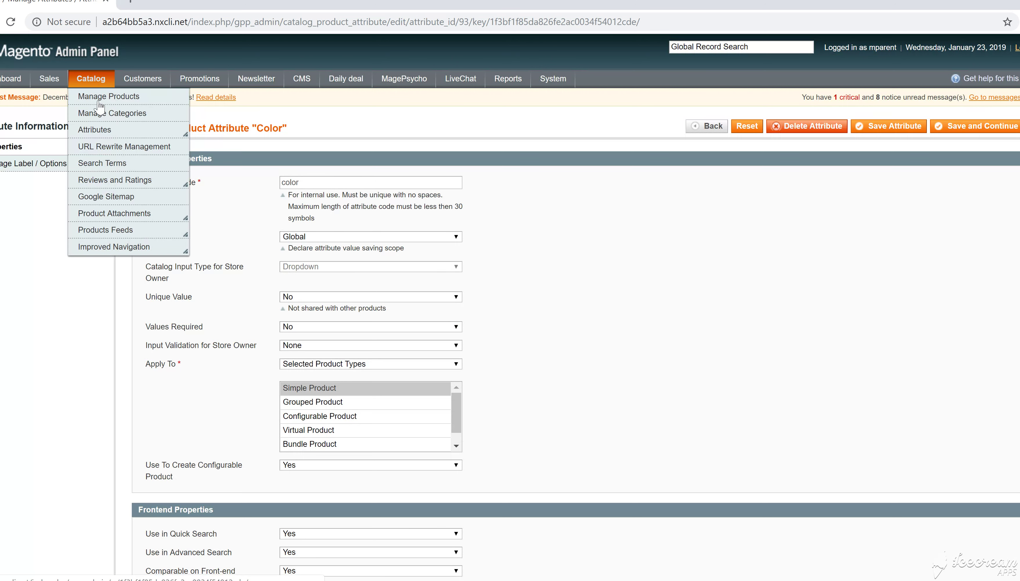
Start a new Configurable Product with the Default attribute set, using Color as its configurable attribute.
{"action": "left_click", "coordinate": [100, 101]}
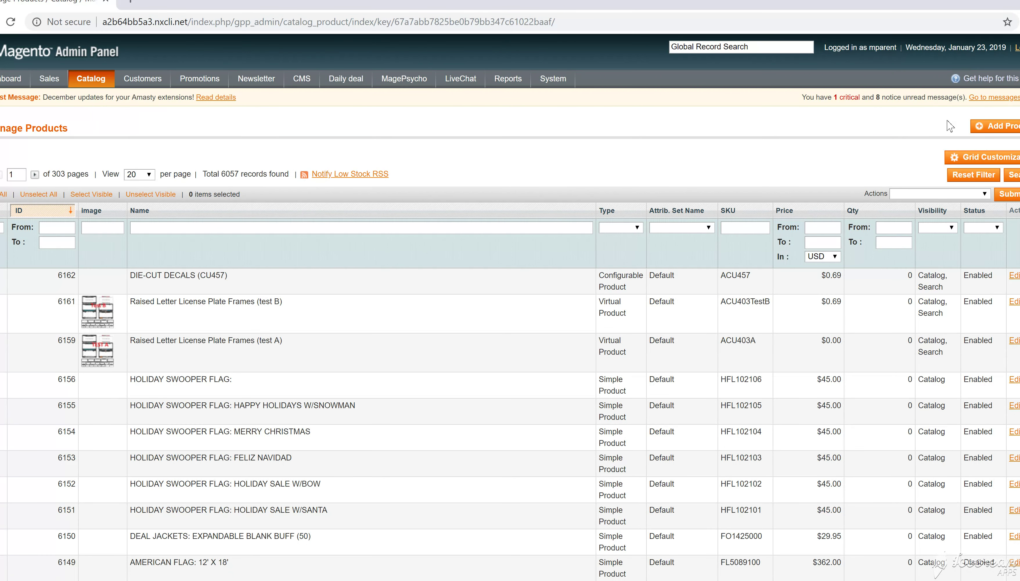
{"action": "left_click", "coordinate": [994, 126]}
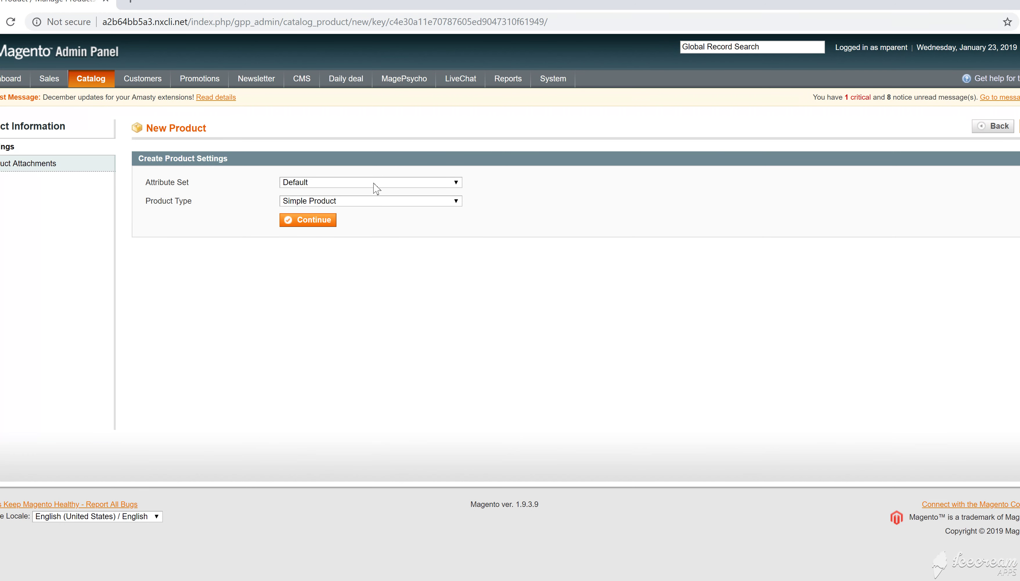
{"action": "left_click", "coordinate": [308, 202]}
{"action": "left_click", "coordinate": [319, 263]}
{"action": "left_click", "coordinate": [309, 224]}
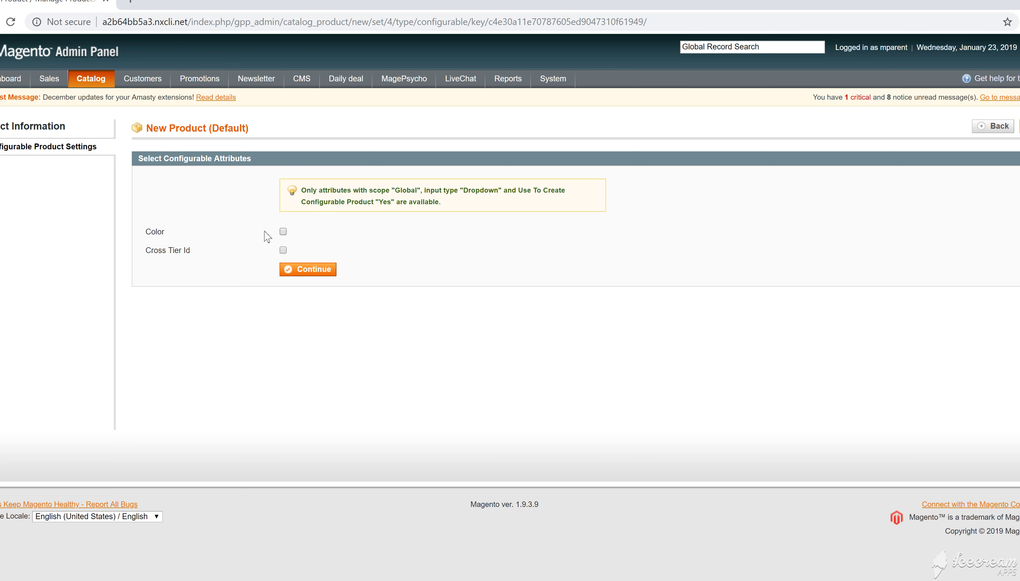
{"action": "left_click", "coordinate": [283, 232]}
{"action": "mouse_move", "coordinate": [93, 81]}
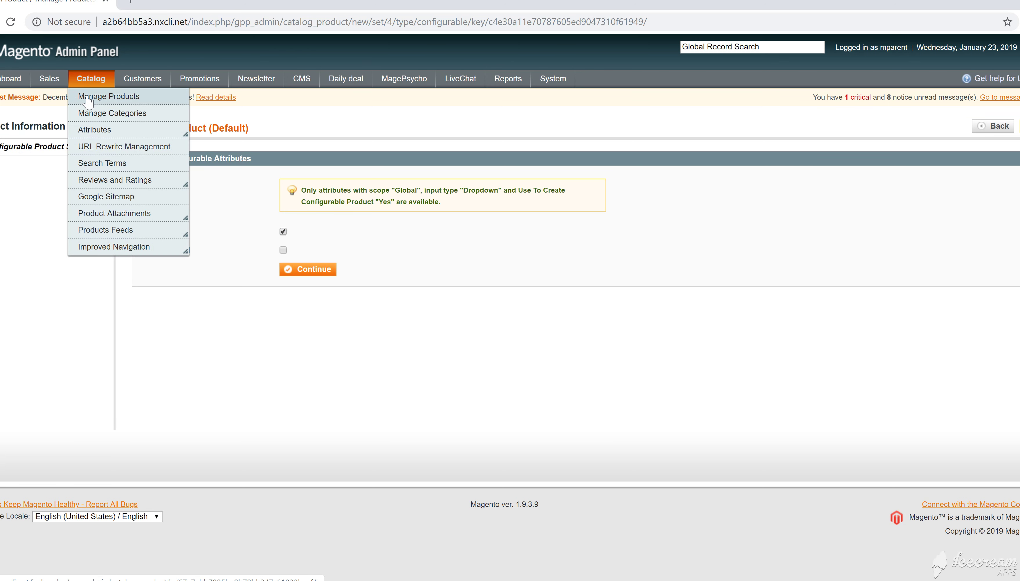
{"action": "left_click", "coordinate": [89, 99]}
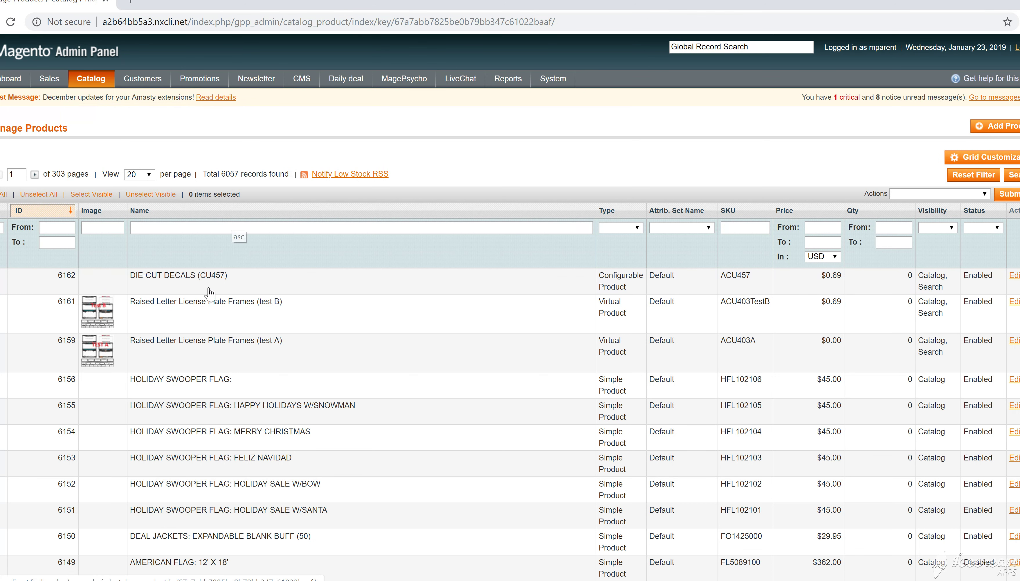
{"action": "left_click", "coordinate": [179, 281]}
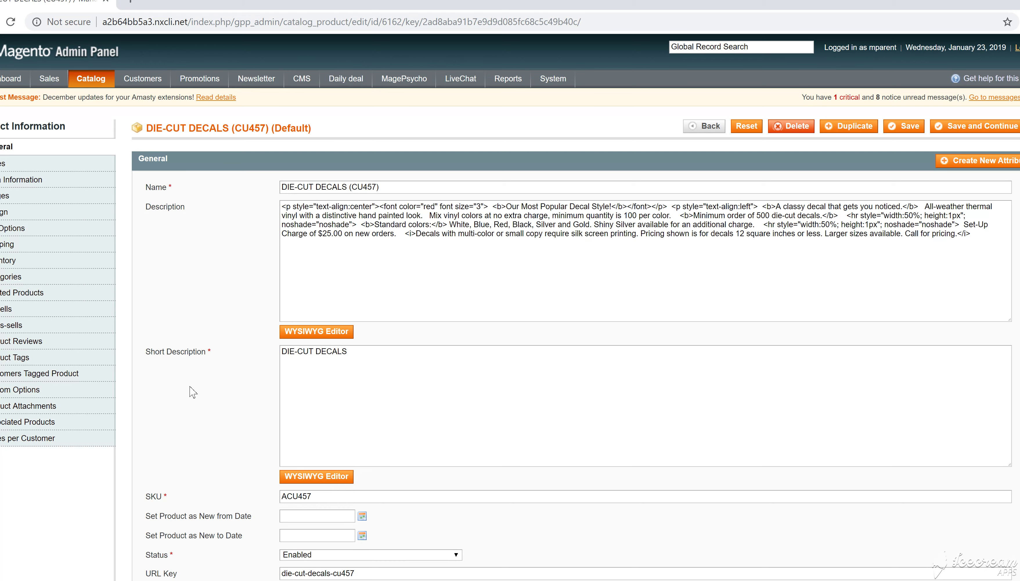
{"action": "scroll", "coordinate": [210, 255], "scroll_direction": "down", "scroll_amount": 2}
{"action": "scroll", "coordinate": [211, 259], "scroll_direction": "down", "scroll_amount": 2}
{"action": "scroll", "coordinate": [212, 259], "scroll_direction": "down", "scroll_amount": 9}
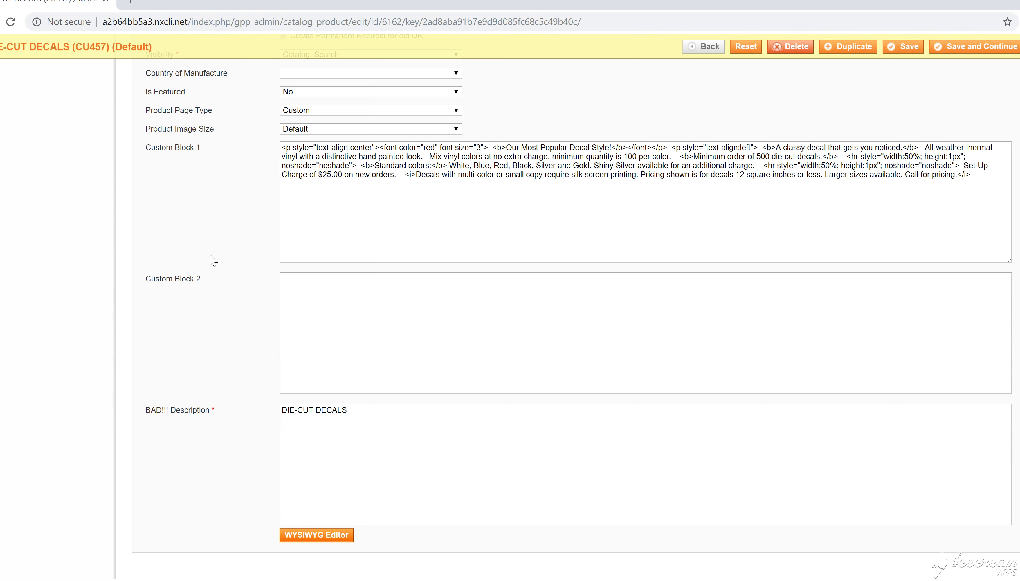
{"action": "scroll", "coordinate": [212, 260], "scroll_direction": "up", "scroll_amount": 15}
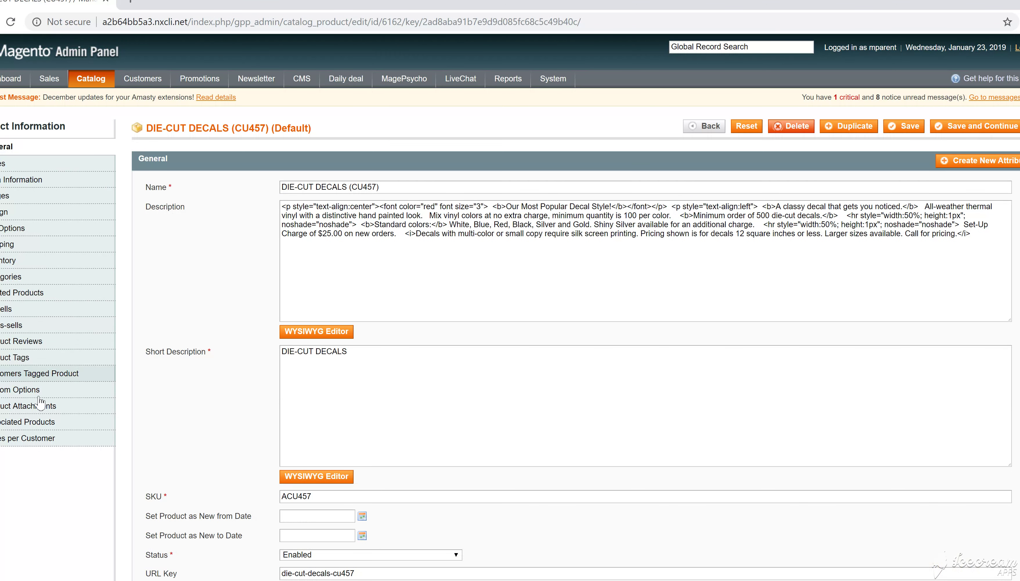
List all associated products with the filter set to Any, confirming six $0.69 color variants.
{"action": "left_click", "coordinate": [28, 425]}
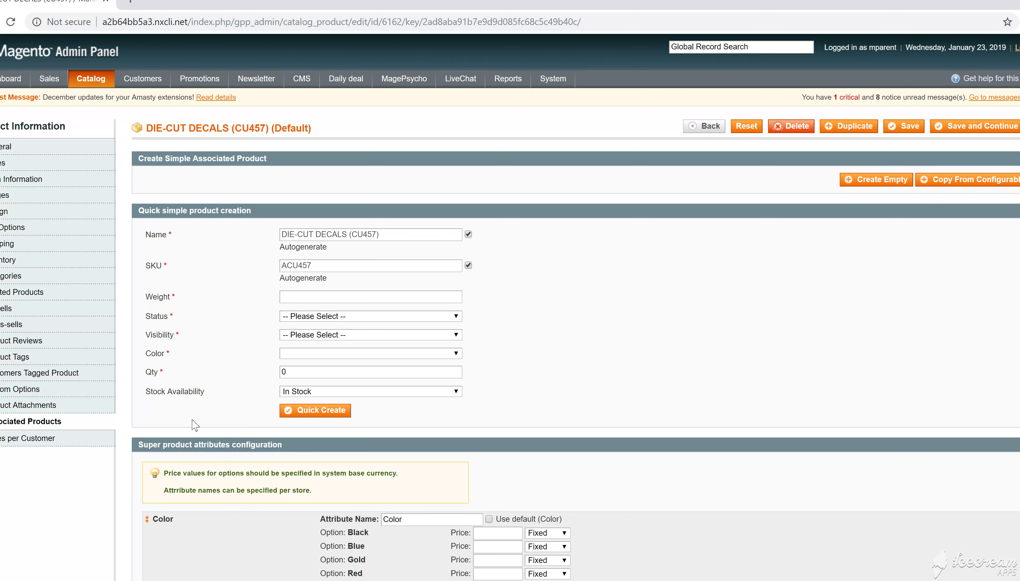
{"action": "scroll", "coordinate": [240, 250], "scroll_direction": "down", "scroll_amount": 2}
{"action": "scroll", "coordinate": [240, 250], "scroll_direction": "down", "scroll_amount": 1}
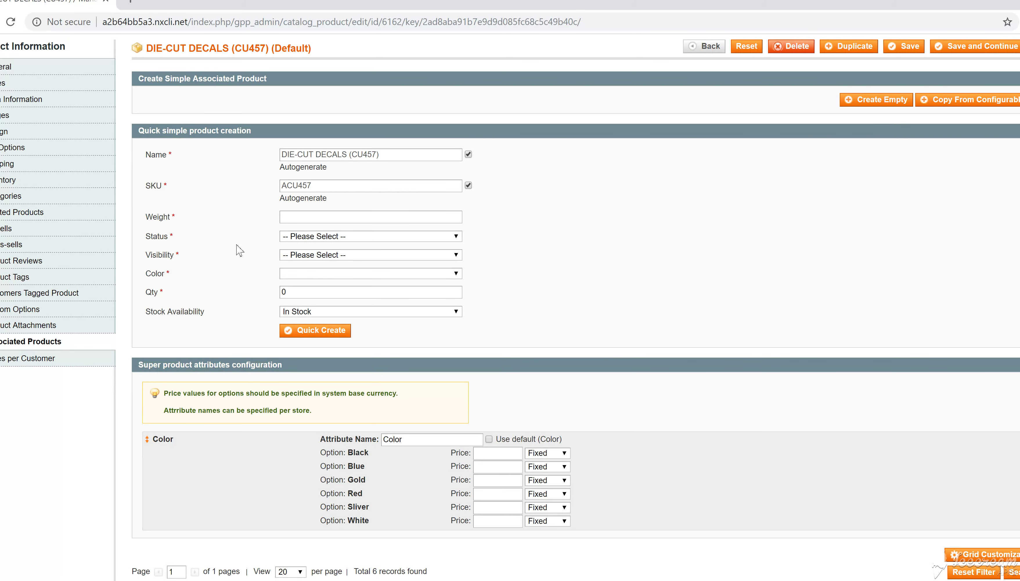
{"action": "scroll", "coordinate": [240, 250], "scroll_direction": "down", "scroll_amount": 5}
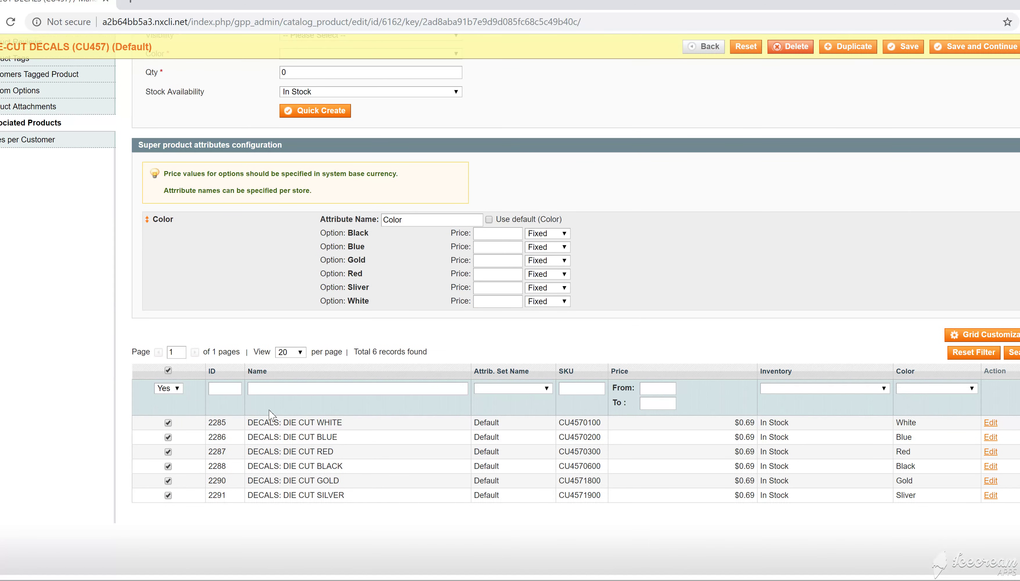
{"action": "left_click", "coordinate": [173, 389]}
{"action": "left_click", "coordinate": [169, 417]}
{"action": "left_click", "coordinate": [261, 390]}
{"action": "key", "text": "Return"}
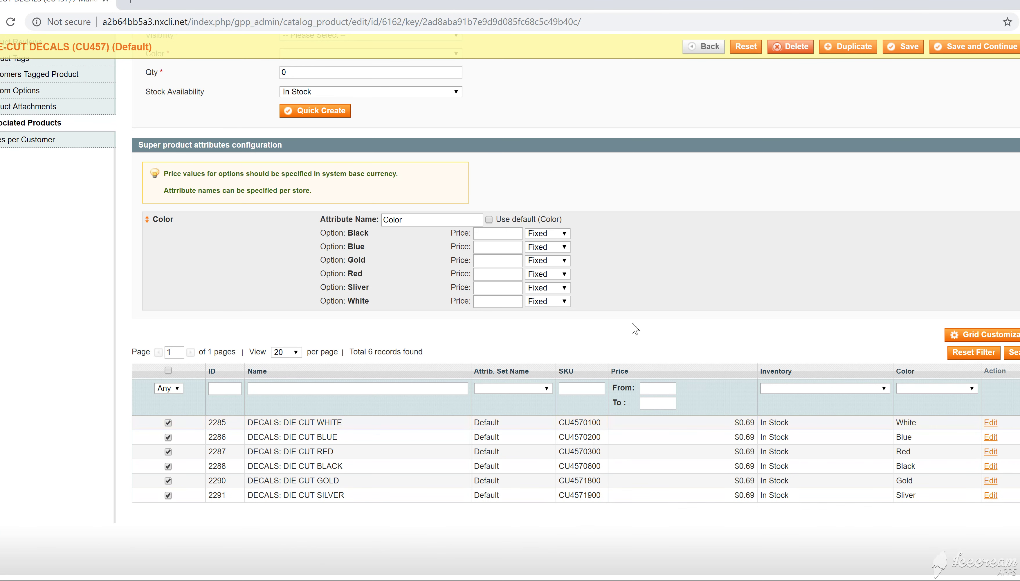
{"action": "scroll", "coordinate": [627, 377], "scroll_direction": "up", "scroll_amount": 3}
{"action": "scroll", "coordinate": [627, 377], "scroll_direction": "up", "scroll_amount": 5}
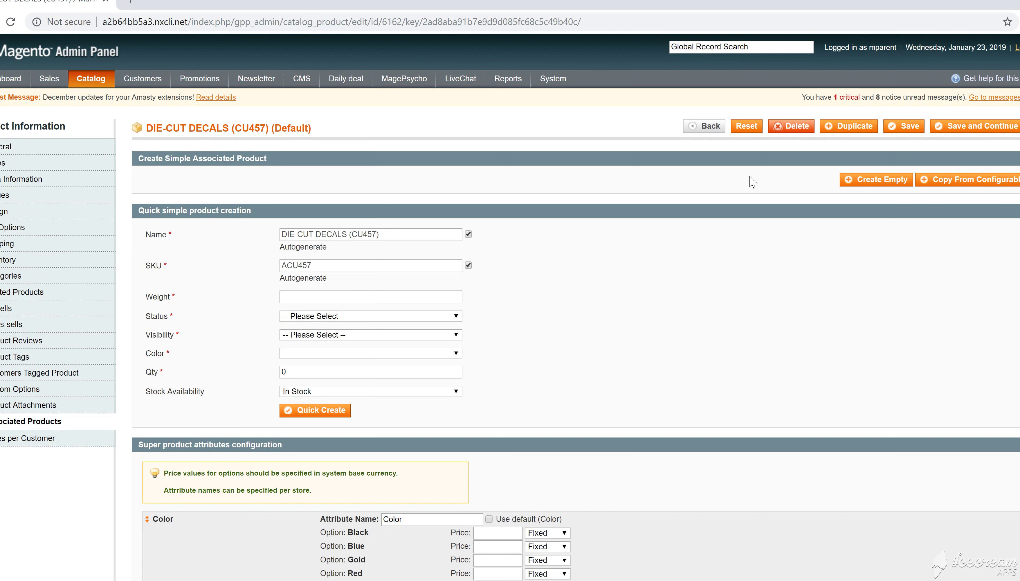
Copy SKU ACU457 and filter the Manage Products grid by it.
{"action": "mouse_move", "coordinate": [92, 81]}
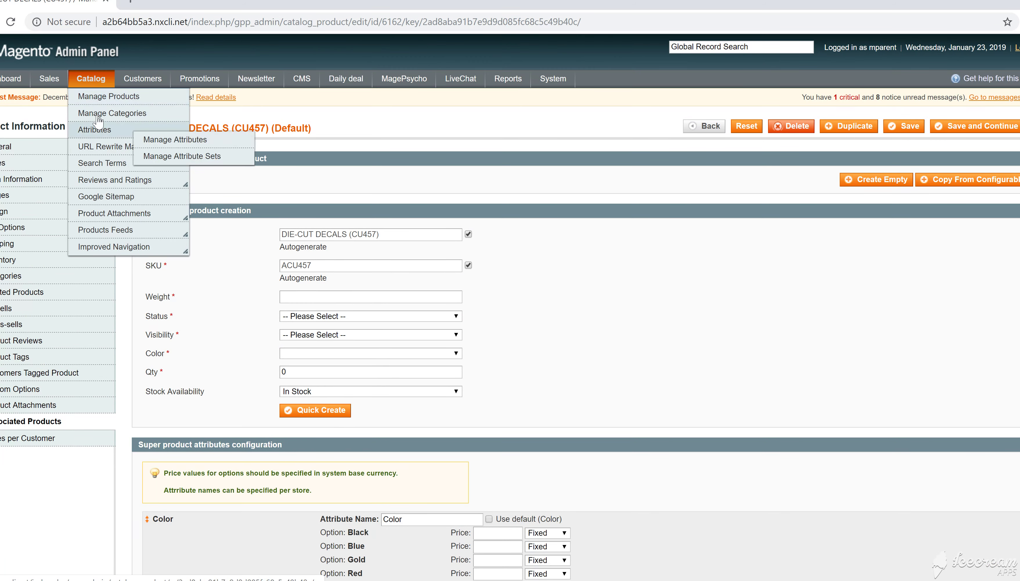
{"action": "mouse_move", "coordinate": [95, 129]}
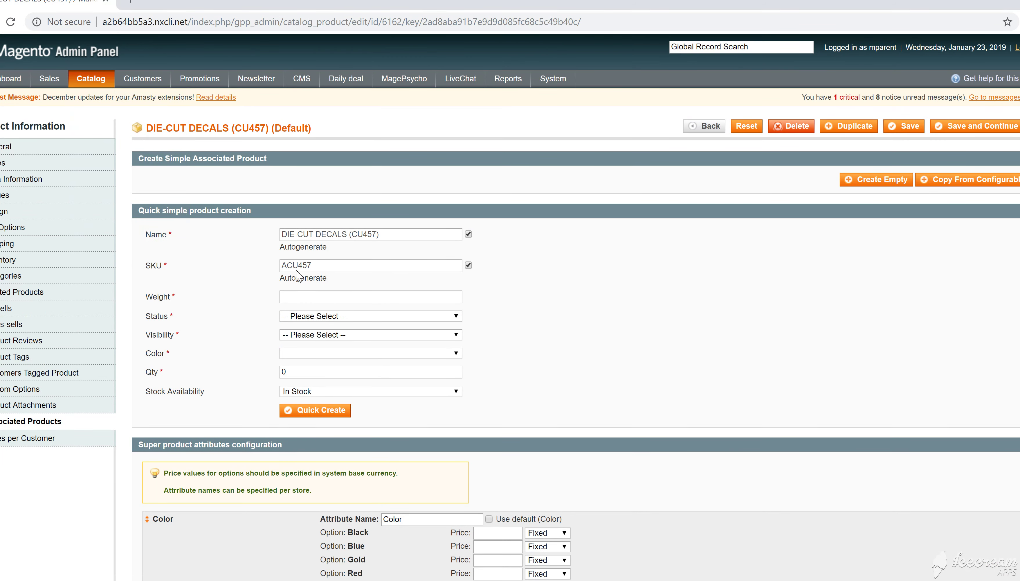
{"action": "left_click_drag", "start_coordinate": [314, 267], "coordinate": [266, 269]}
{"action": "key", "text": "ctrl+c"}
{"action": "mouse_move", "coordinate": [95, 79]}
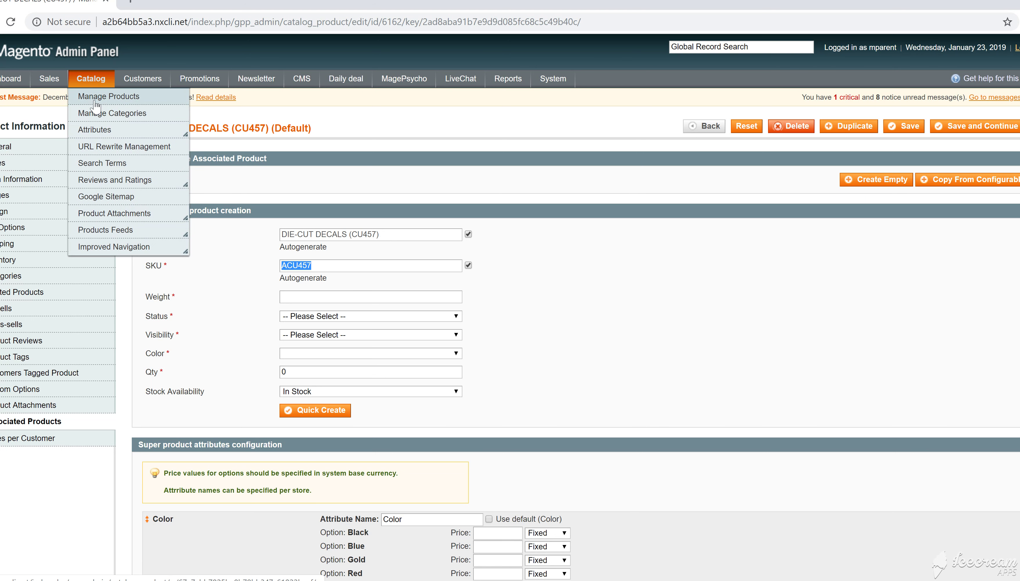
{"action": "left_click", "coordinate": [96, 102]}
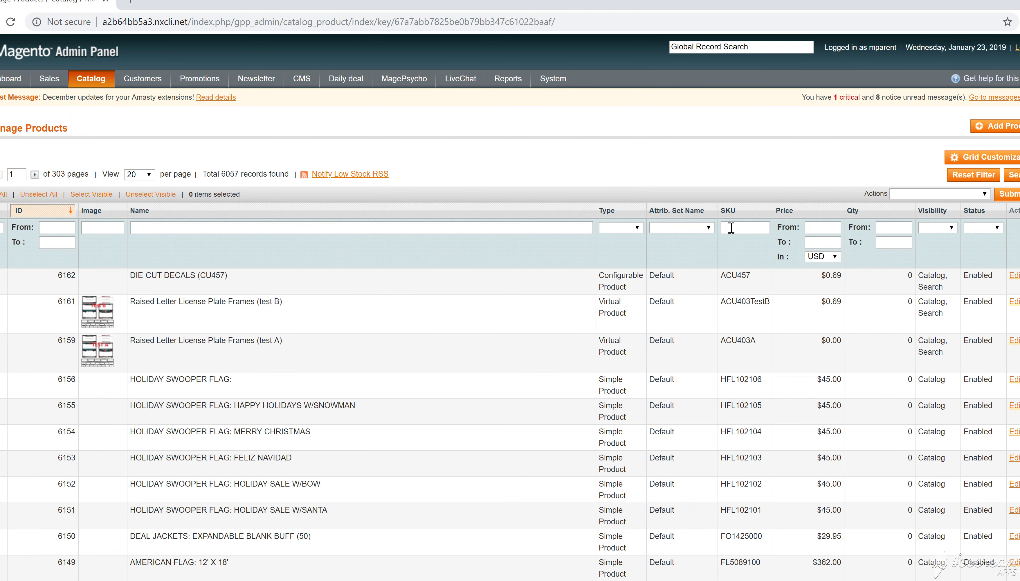
{"action": "left_click", "coordinate": [735, 228]}
{"action": "key", "text": "ctrl+v"}
{"action": "key", "text": "Return"}
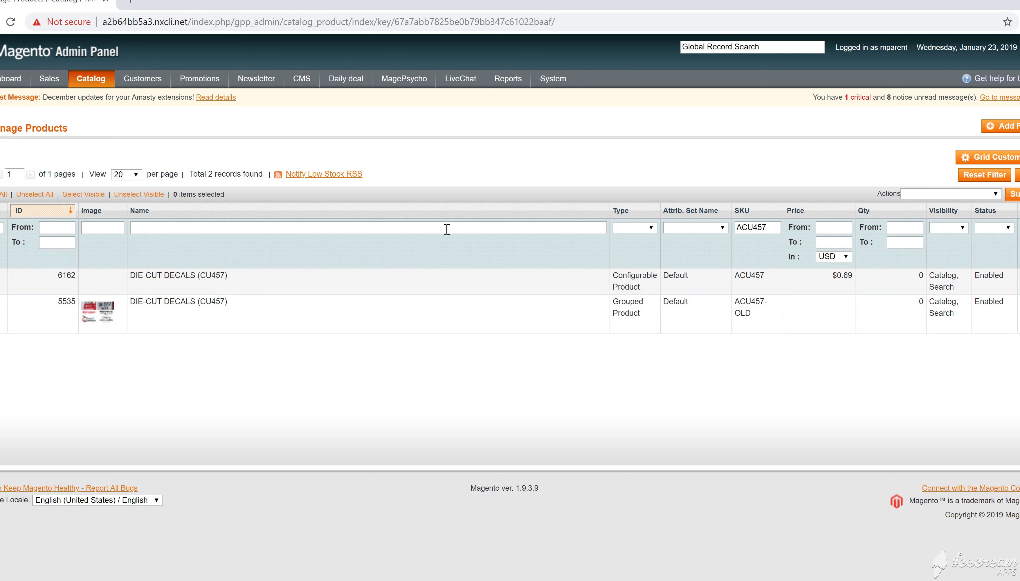
Open configurable product ID 6162 (ACU457) and look over its General details.
{"action": "left_click", "coordinate": [145, 291]}
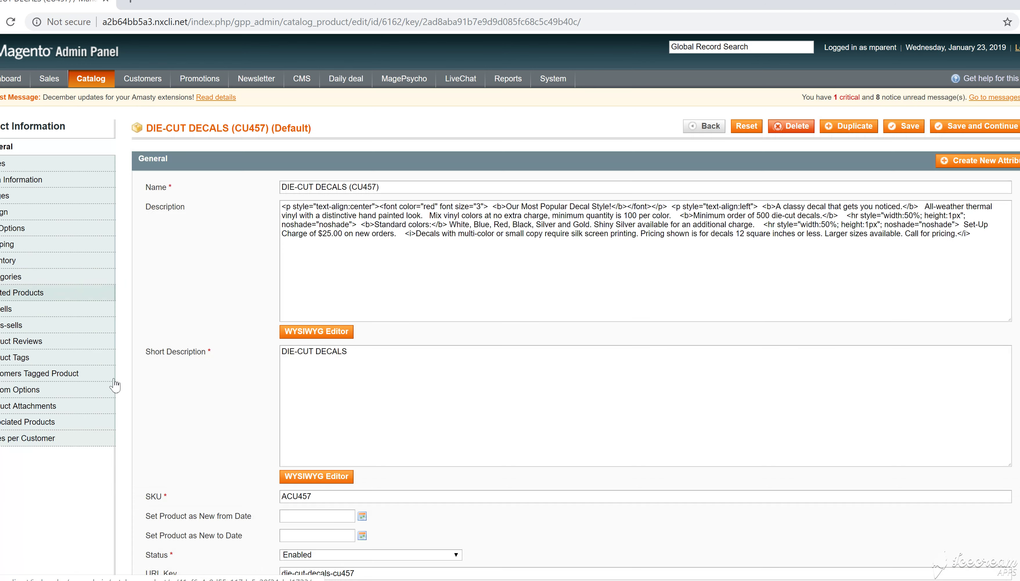
{"action": "scroll", "coordinate": [157, 328], "scroll_direction": "down", "scroll_amount": 2}
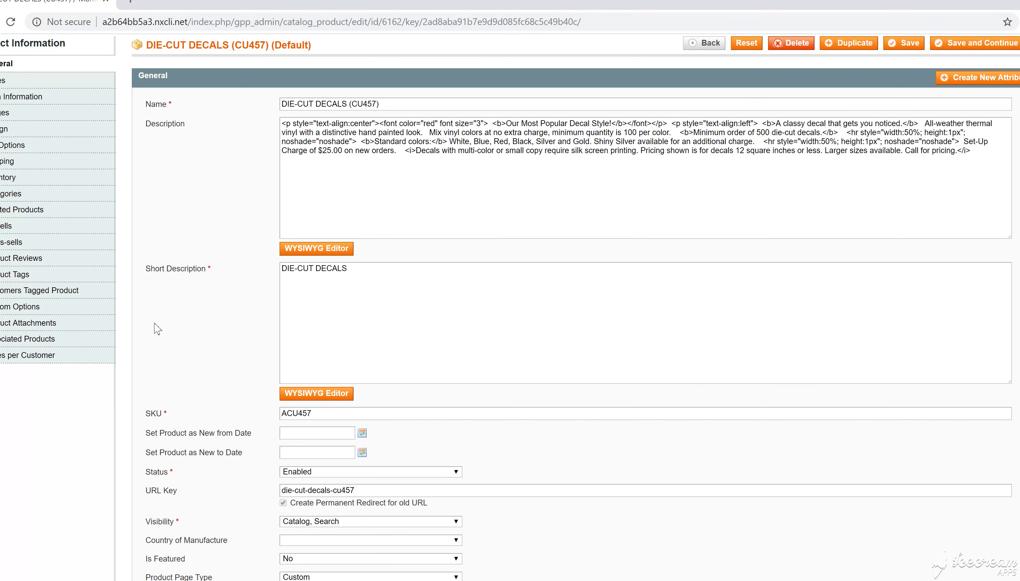
{"action": "scroll", "coordinate": [157, 328], "scroll_direction": "down", "scroll_amount": 9}
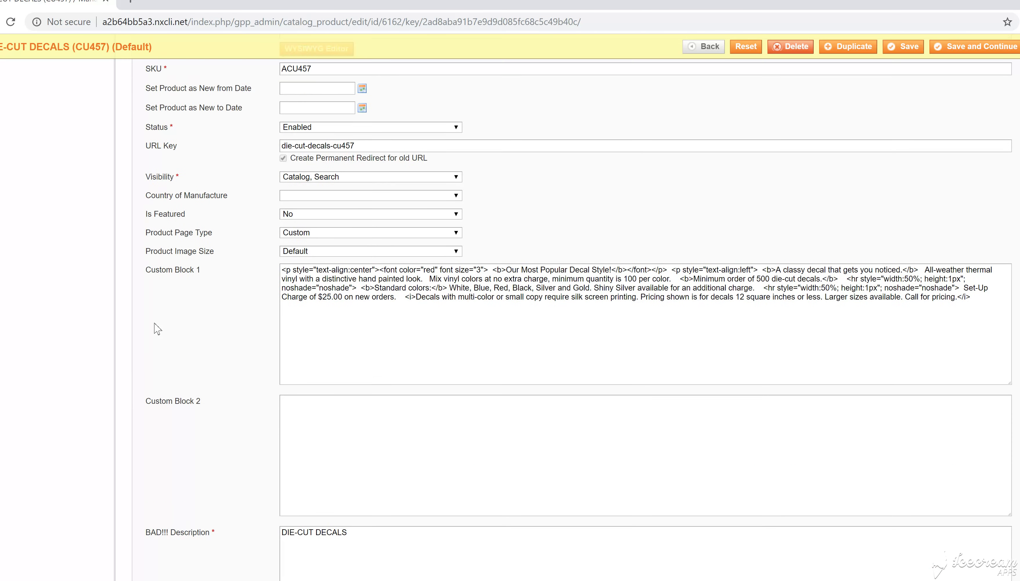
{"action": "scroll", "coordinate": [157, 328], "scroll_direction": "down", "scroll_amount": 5}
{"action": "scroll", "coordinate": [157, 328], "scroll_direction": "up", "scroll_amount": 8}
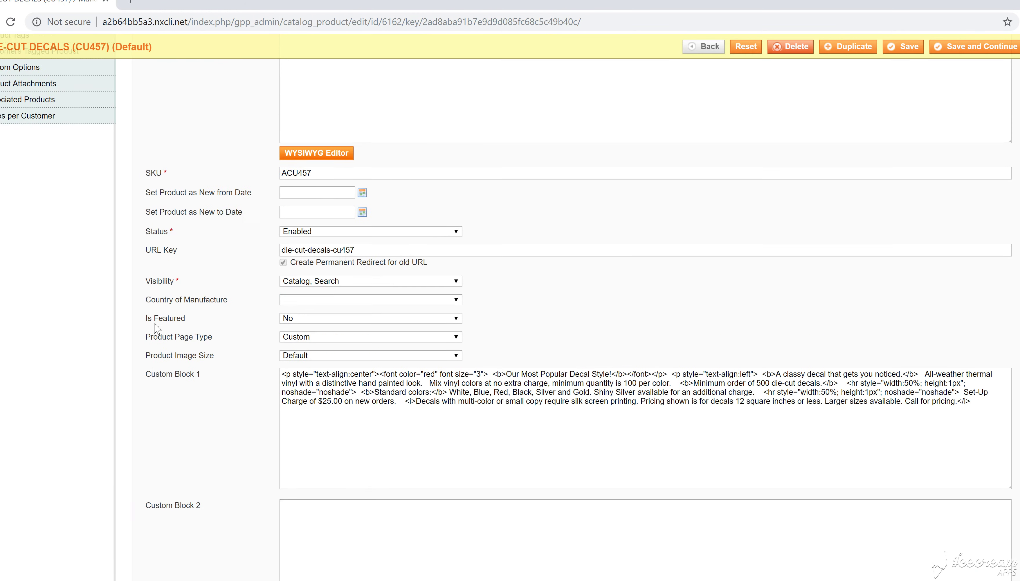
{"action": "scroll", "coordinate": [157, 328], "scroll_direction": "up", "scroll_amount": 8}
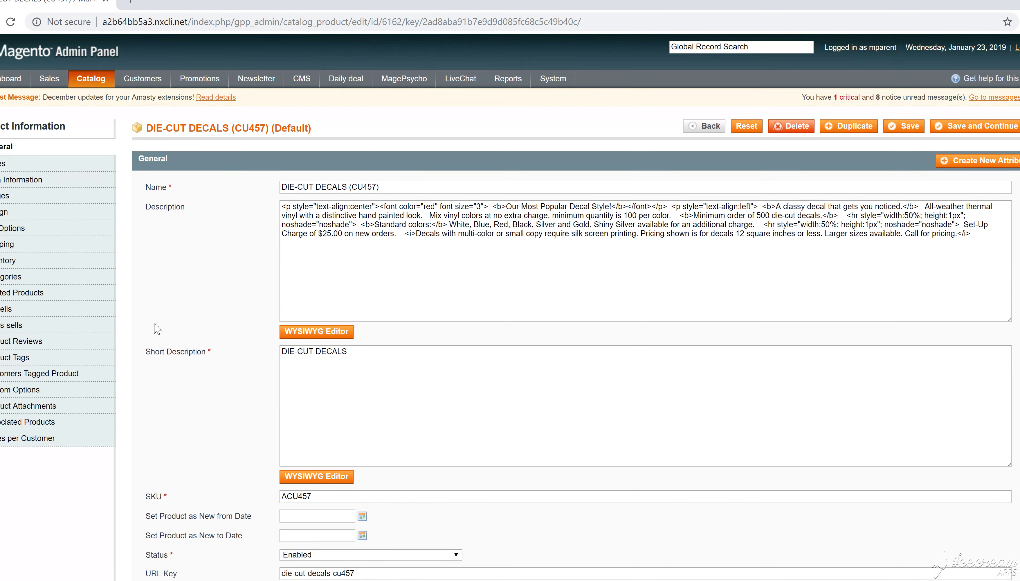